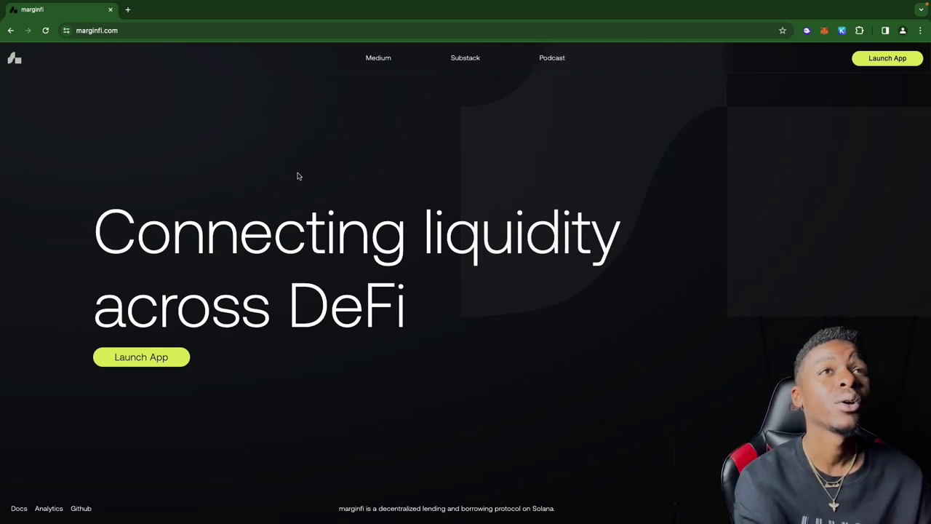
Step: Launch the marginfi app and review the portfolio's health factor, supplied tokens and borrowed tokens
left_click(883, 61)
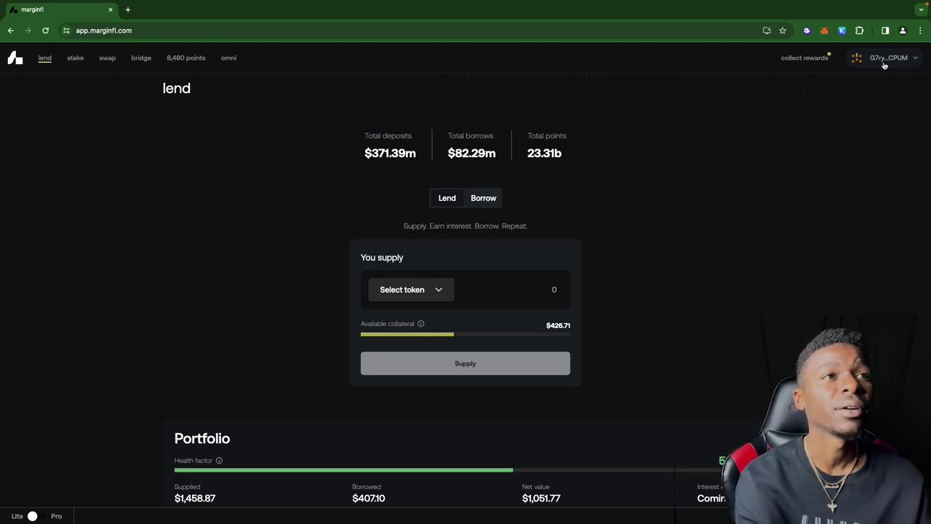
scroll(759, 229, "down", 2)
scroll(759, 229, "down", 4)
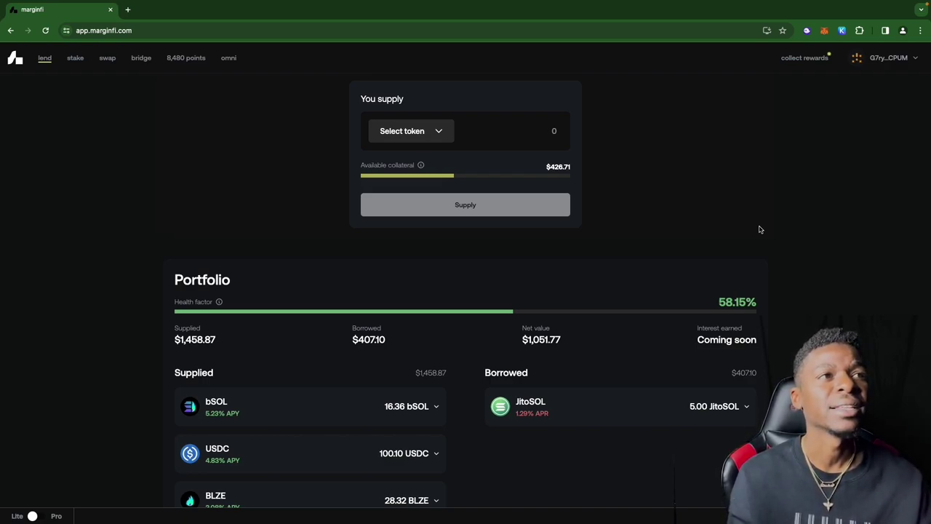
scroll(766, 239, "down", 1)
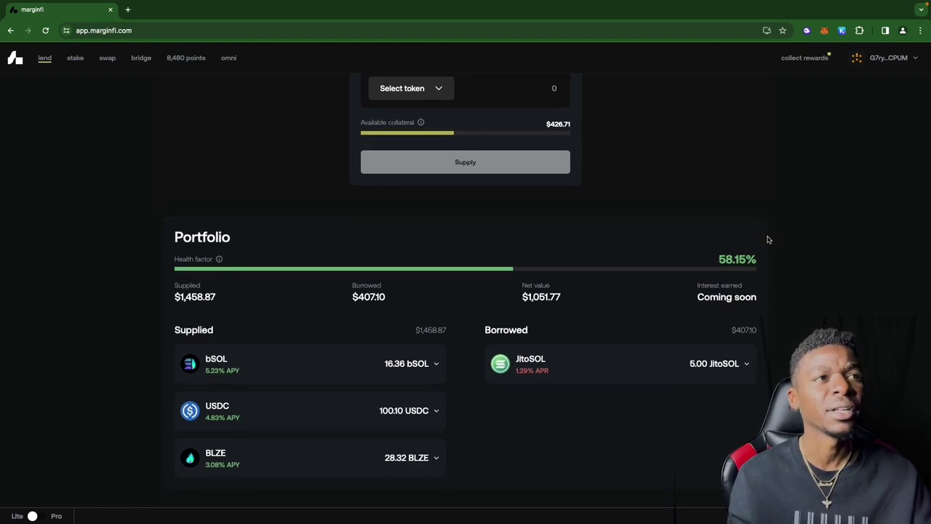
scroll(767, 240, "down", 1)
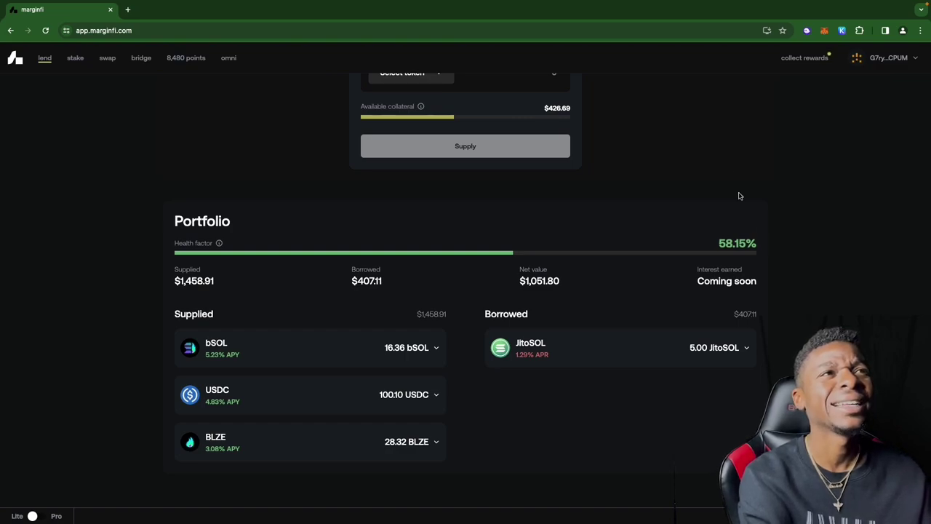
scroll(622, 158, "up", 1)
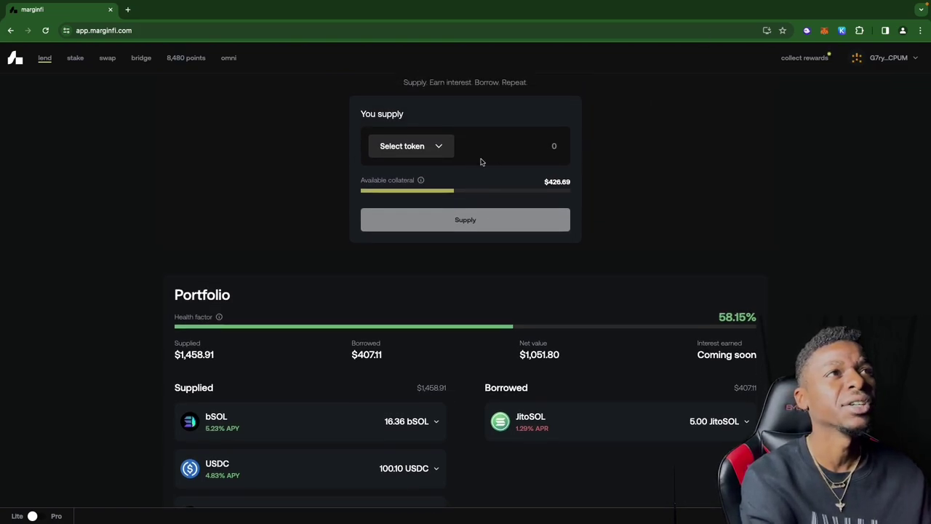
Step: Browse the available tokens and lending pools, and choose bSOL as the token to supply
left_click(445, 155)
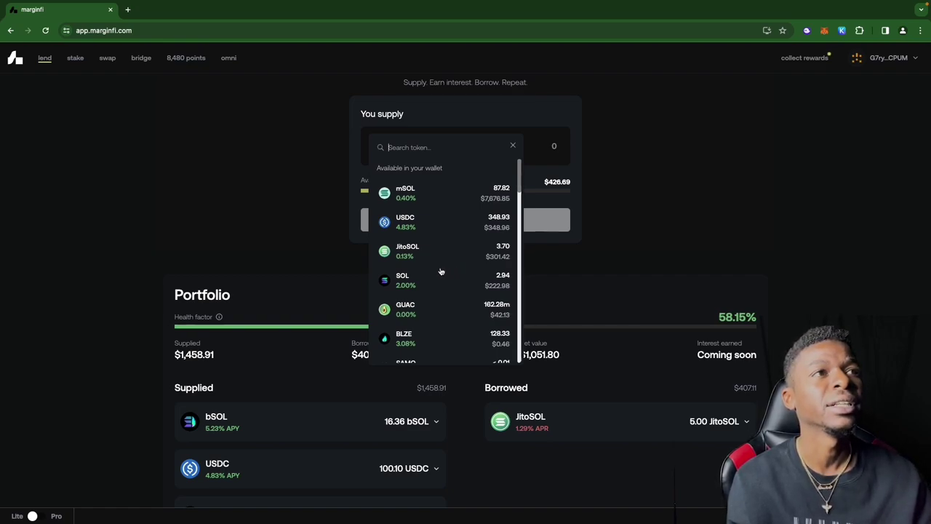
scroll(442, 270, "down", 2)
scroll(441, 271, "down", 10)
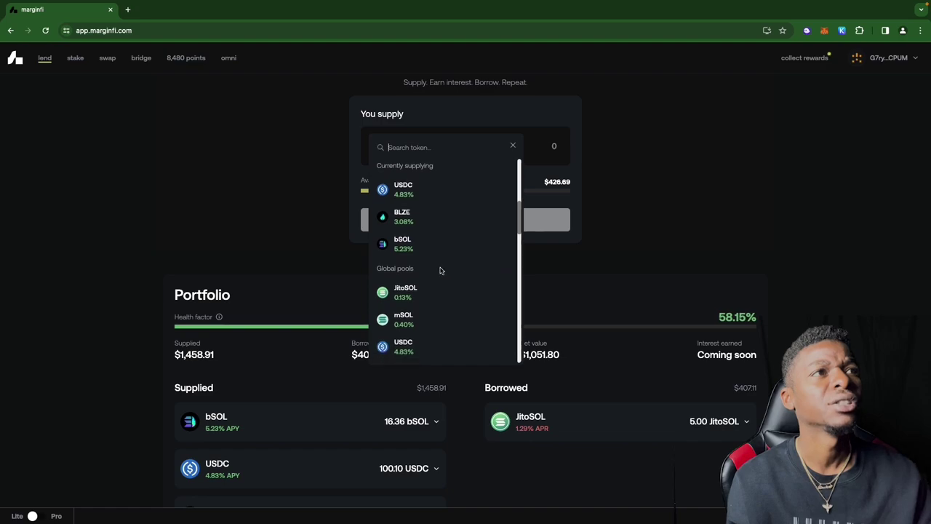
scroll(441, 272, "down", 1)
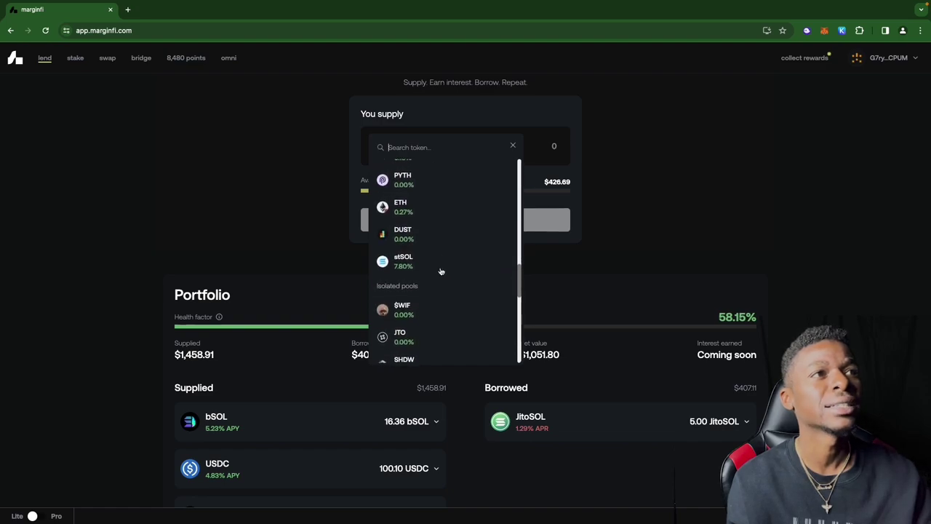
scroll(441, 271, "down", 7)
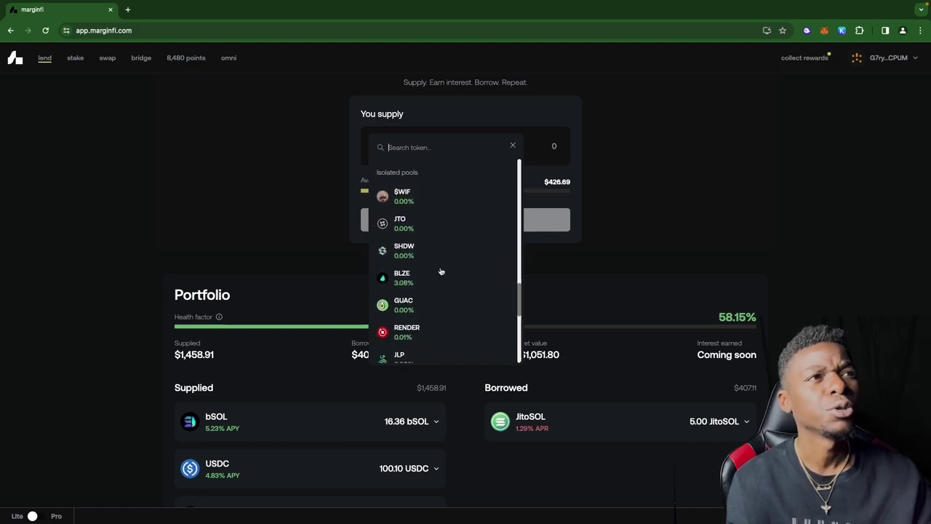
scroll(440, 271, "up", 15)
scroll(440, 271, "up", 1)
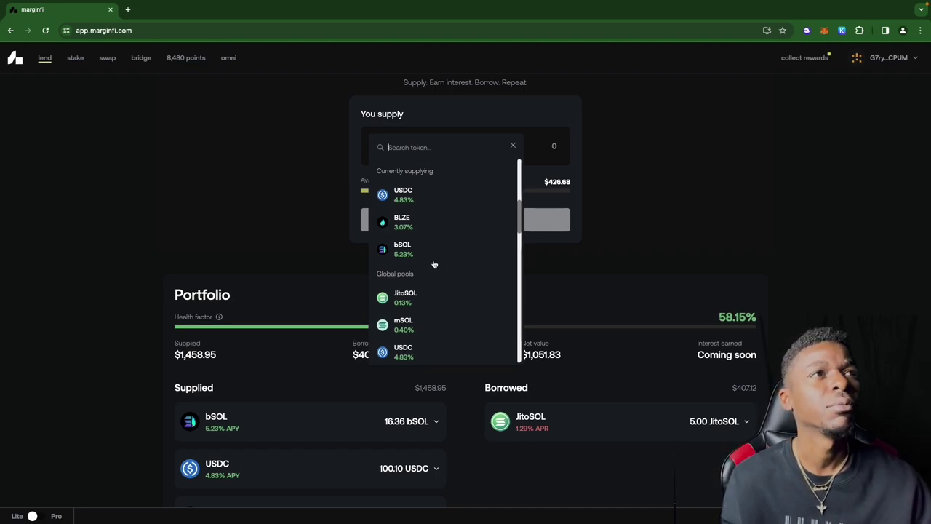
left_click(418, 247)
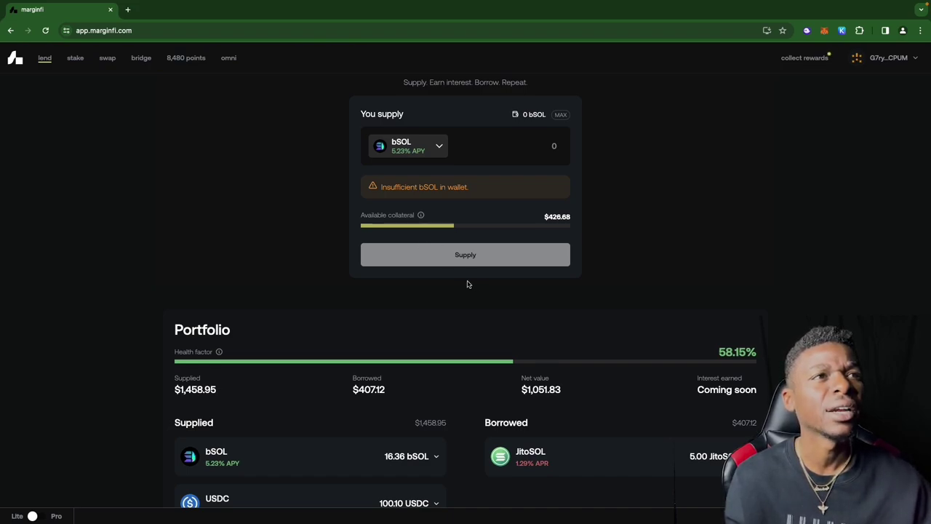
Step: Examine the borrowed JitoSOL position's USD value, current price and liquidation price, and collapse its details
scroll(468, 283, "down", 3)
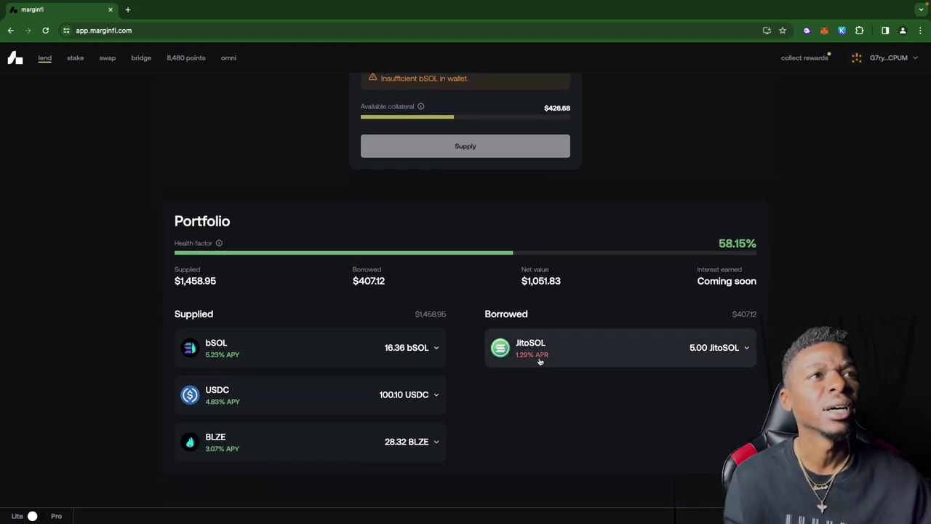
left_click(539, 362)
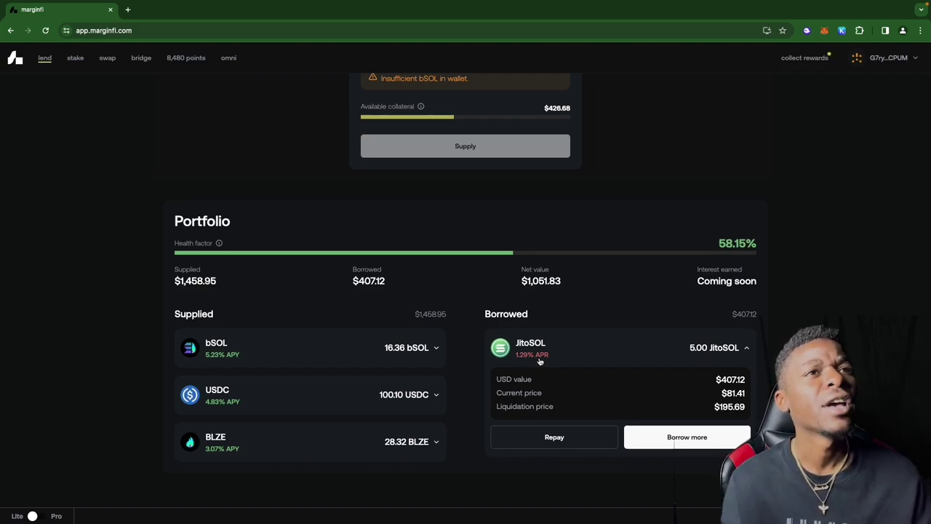
left_click(540, 361)
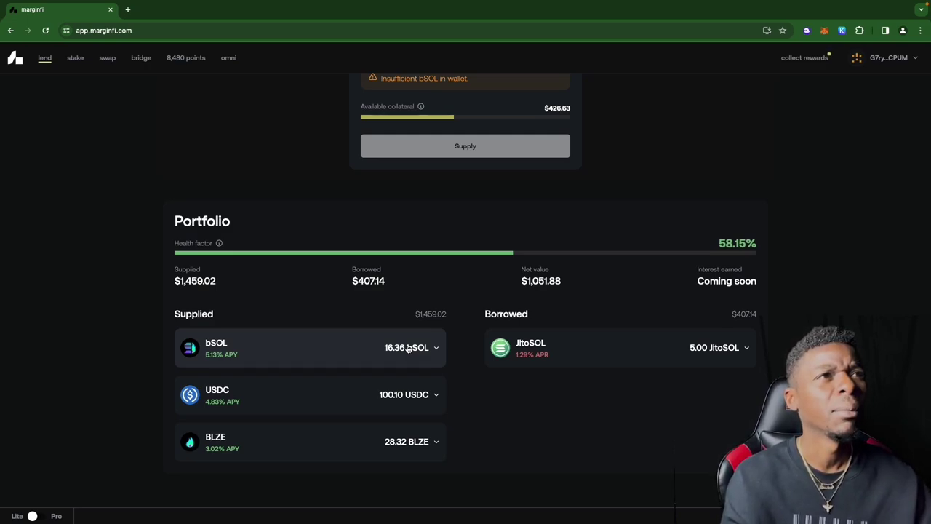
Step: Switch from lending to borrowing, look through the borrowable tokens and their rates, and close the list without choosing one
scroll(408, 348, "up", 4)
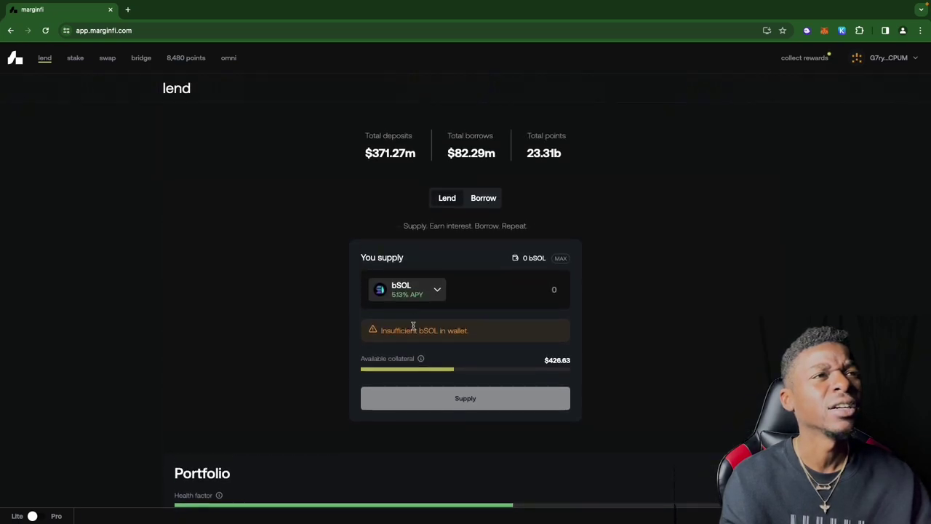
left_click(483, 198)
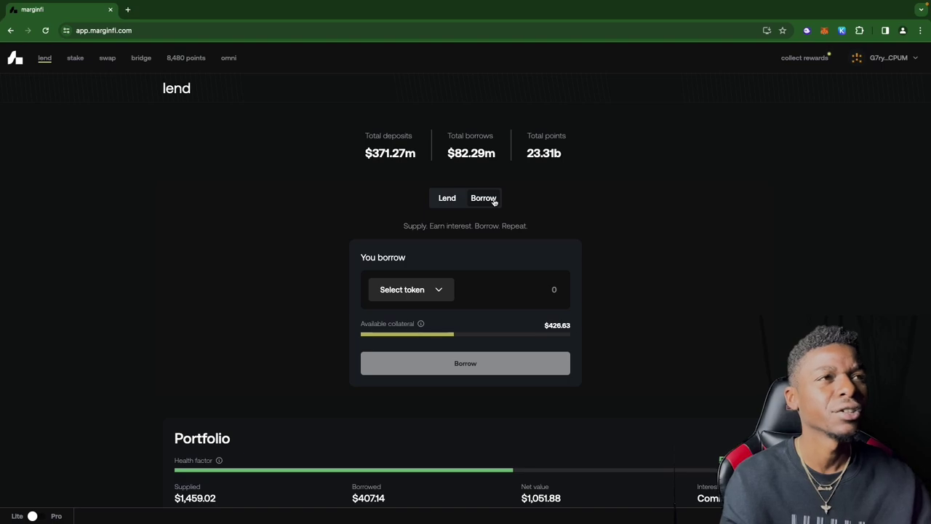
left_click(437, 298)
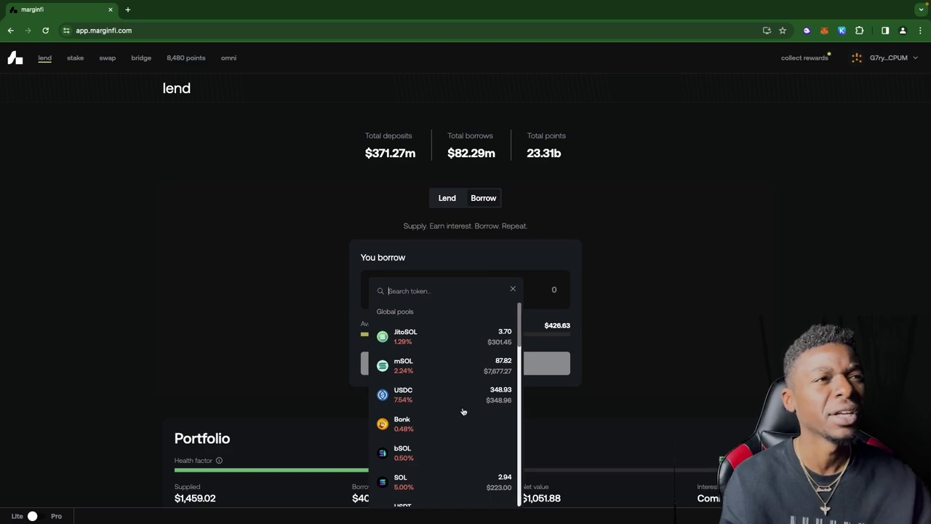
scroll(447, 414, "down", 5)
scroll(448, 413, "up", 3)
scroll(447, 413, "up", 2)
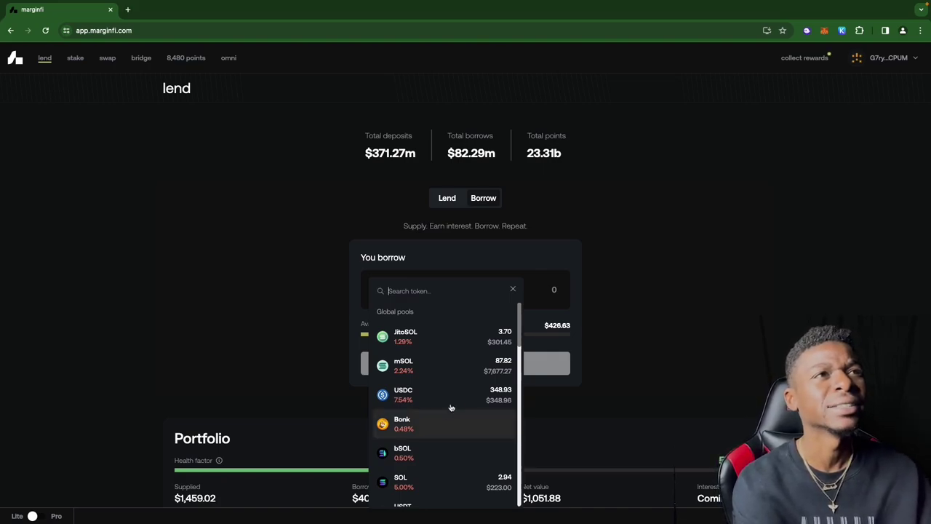
key("Escape")
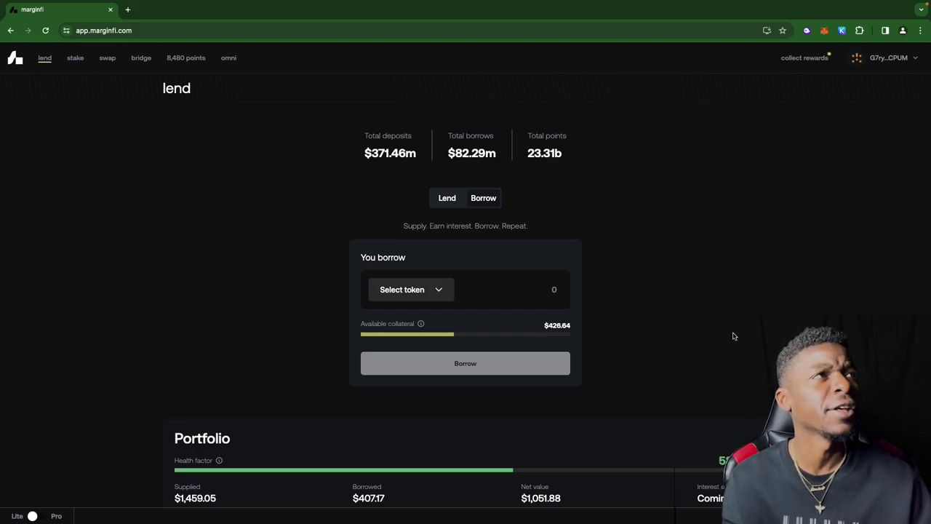
Step: View the stake, swap and bridge pages in turn, ending on the points page with the leaderboard
left_click(75, 61)
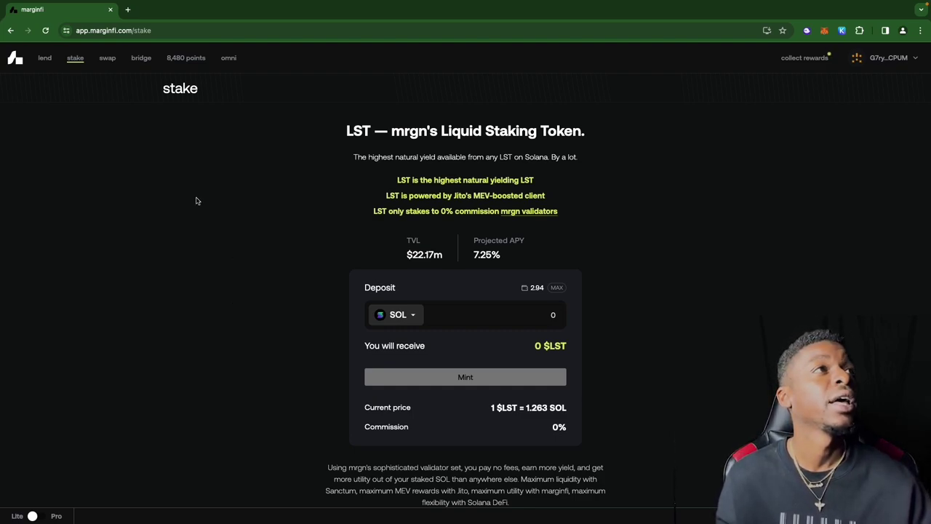
left_click(108, 58)
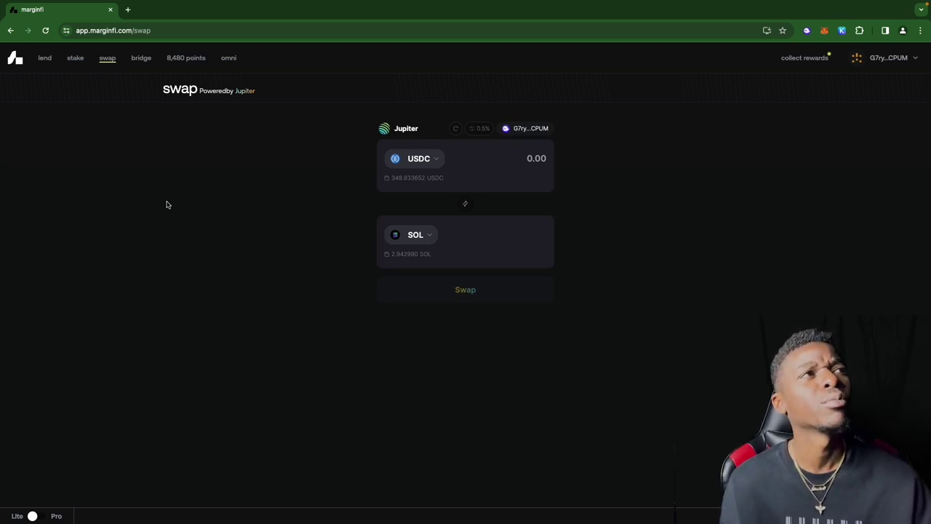
left_click(143, 61)
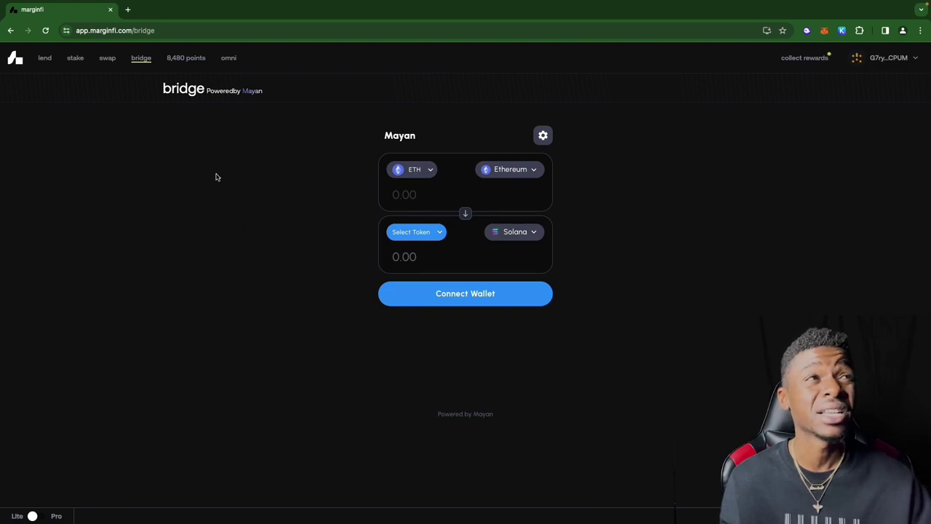
left_click(179, 60)
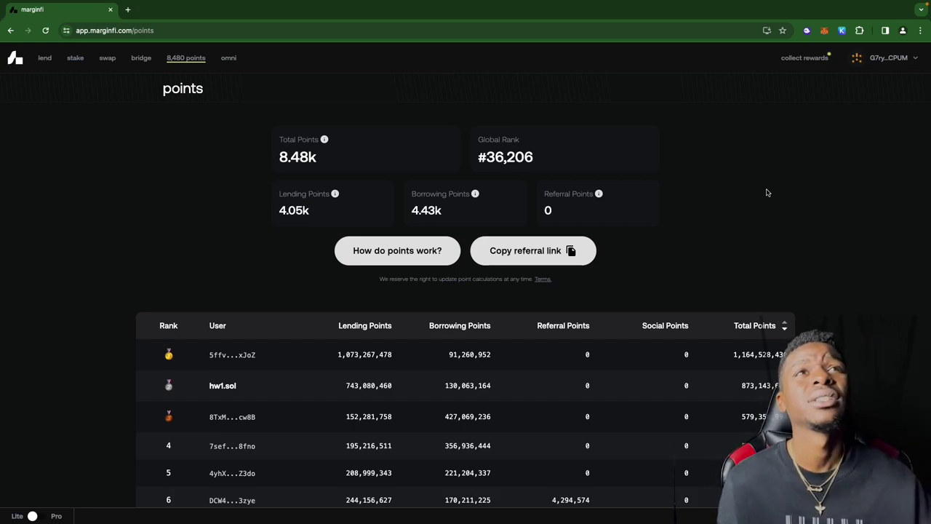
Step: Start collecting the rewards and unlock the Phantom wallet with its password to reach the transaction approval
left_click(806, 58)
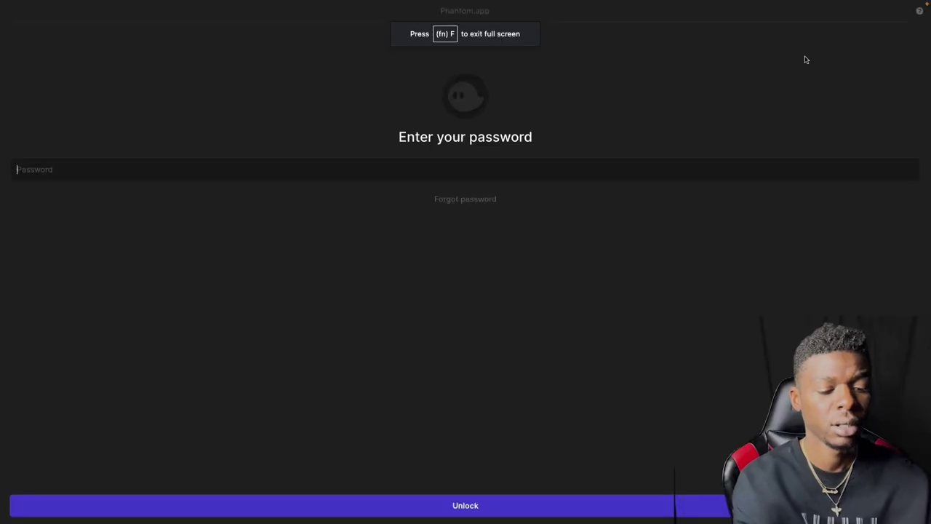
type("•••••••••••")
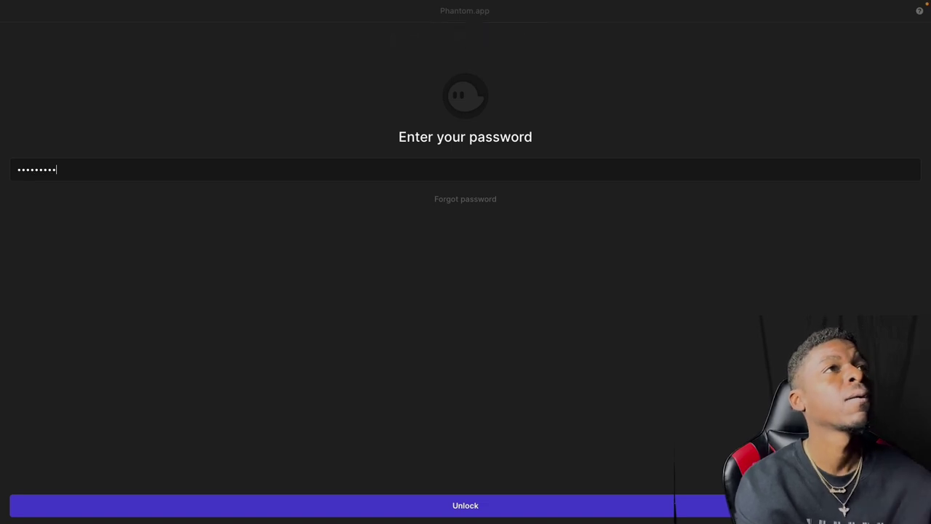
key("Return")
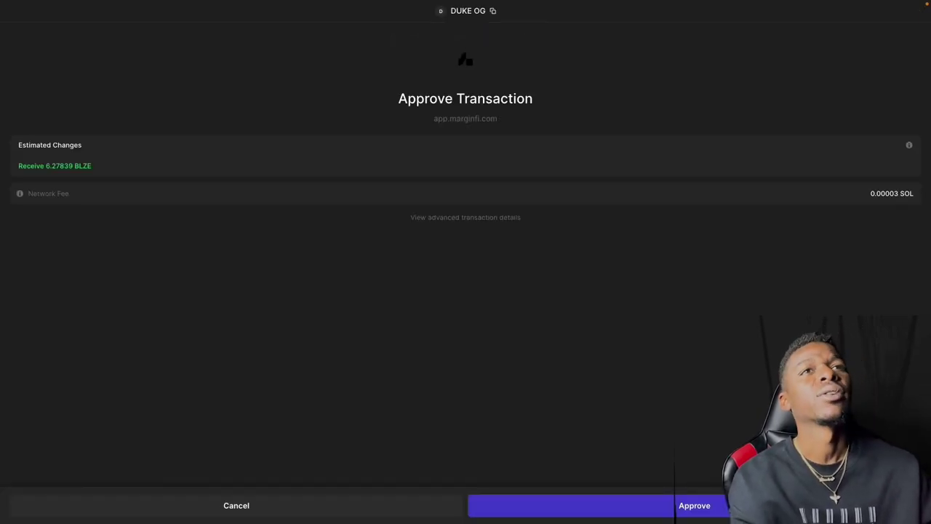